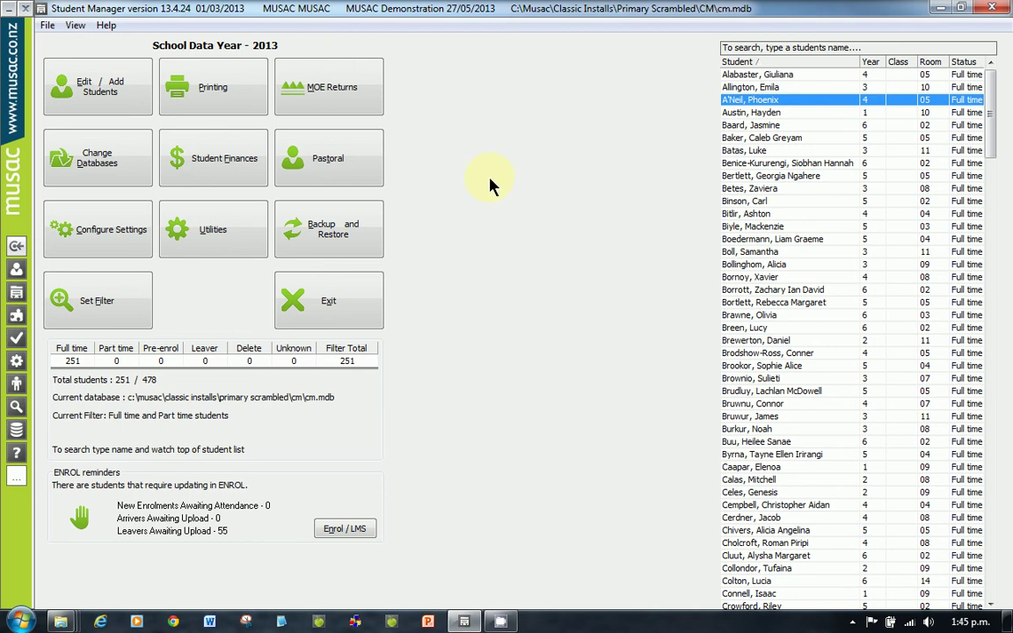
Validate the July MOE returns data, review the error report, and return to the student list
left_click(341, 105)
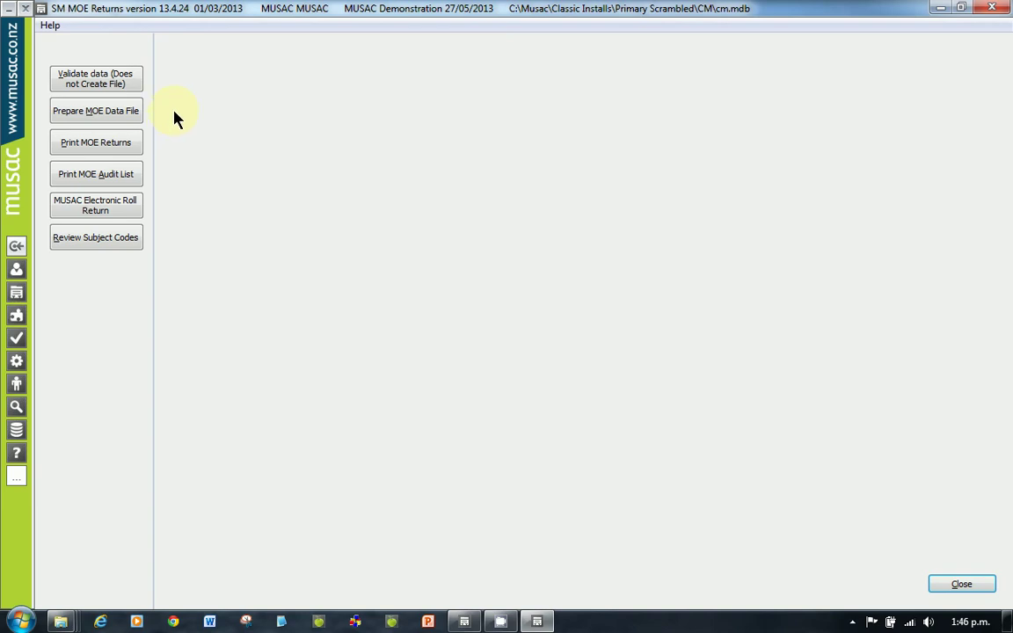
left_click(99, 85)
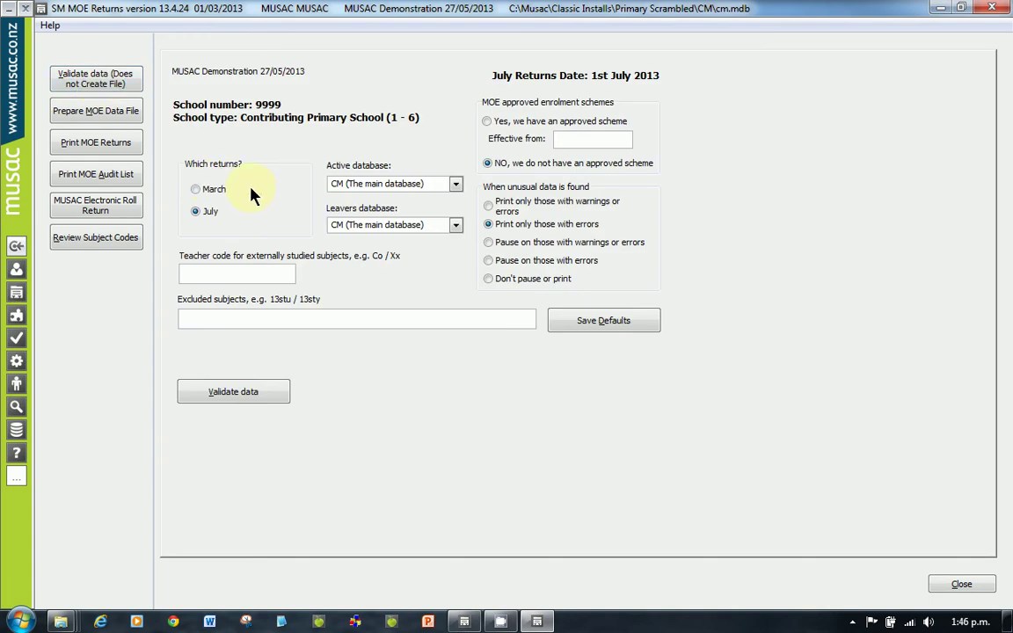
left_click(201, 217)
left_click(247, 400)
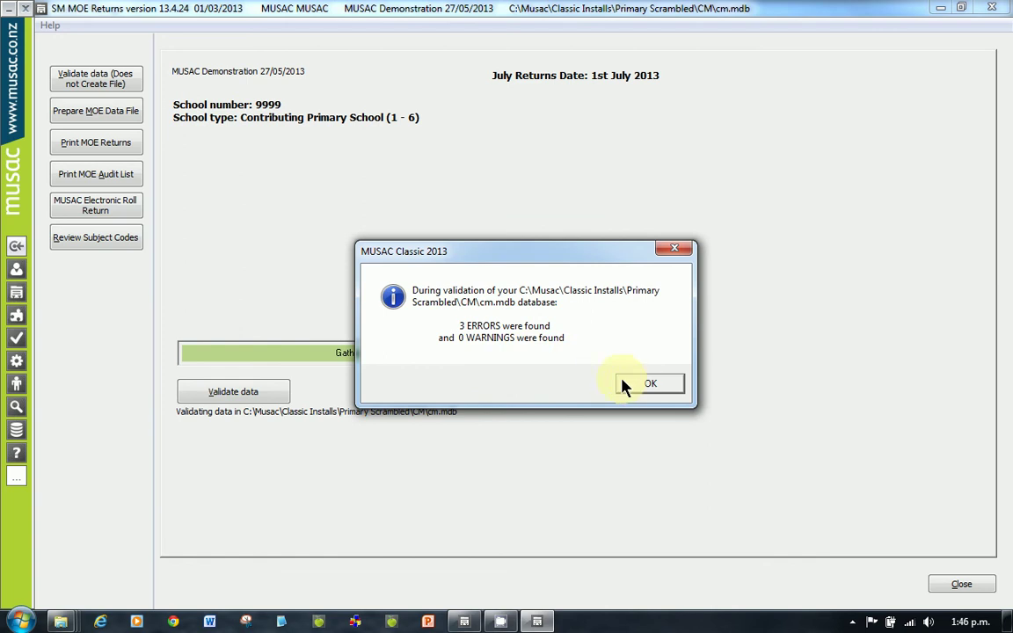
left_click(649, 384)
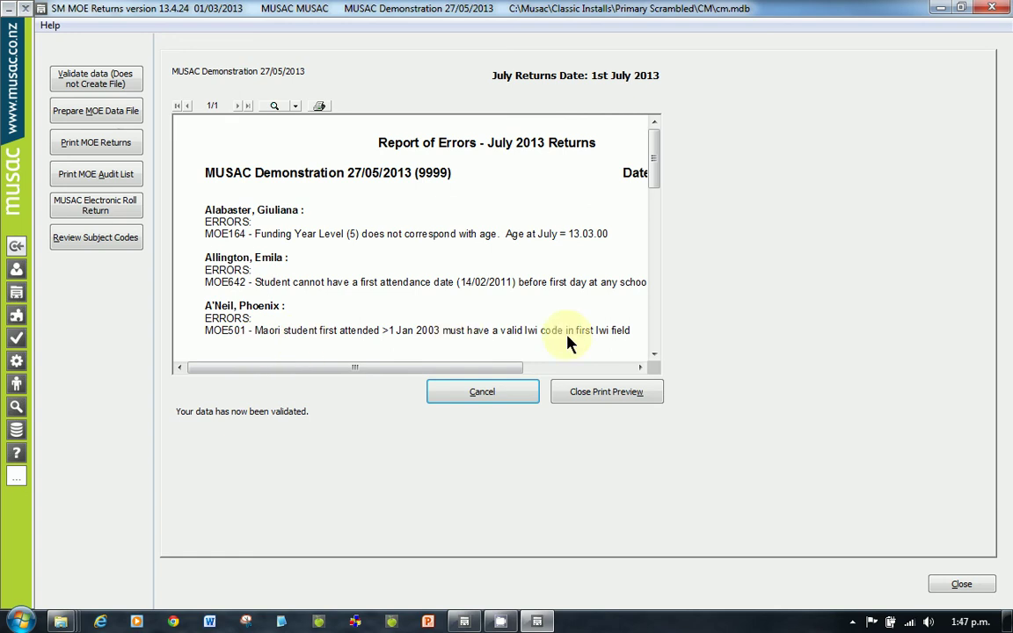
left_click(961, 585)
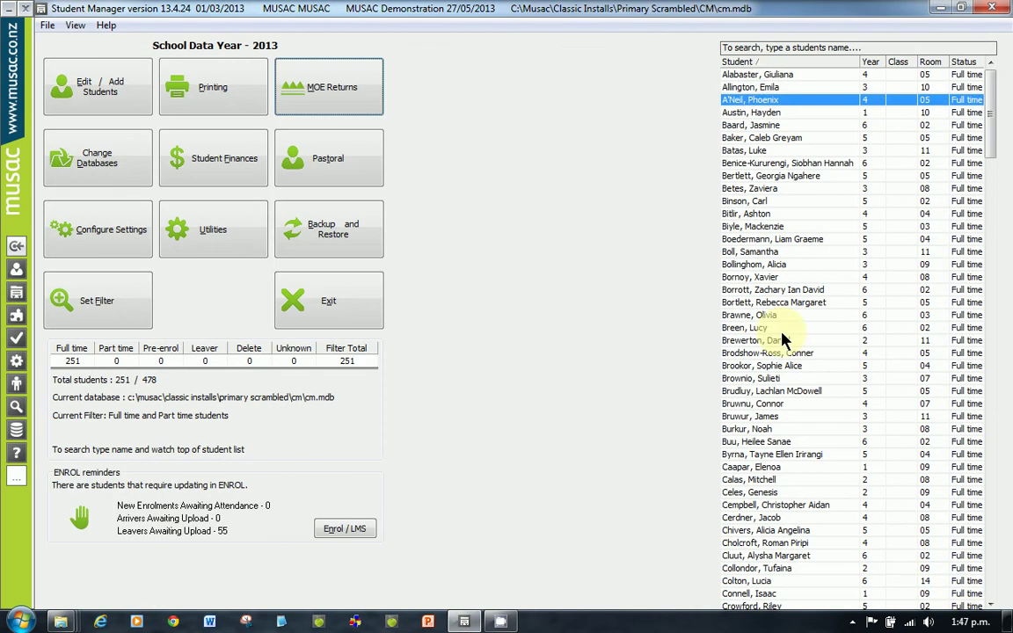
Open the first listed student's record and correct the year in the date of birth
double_click(765, 75)
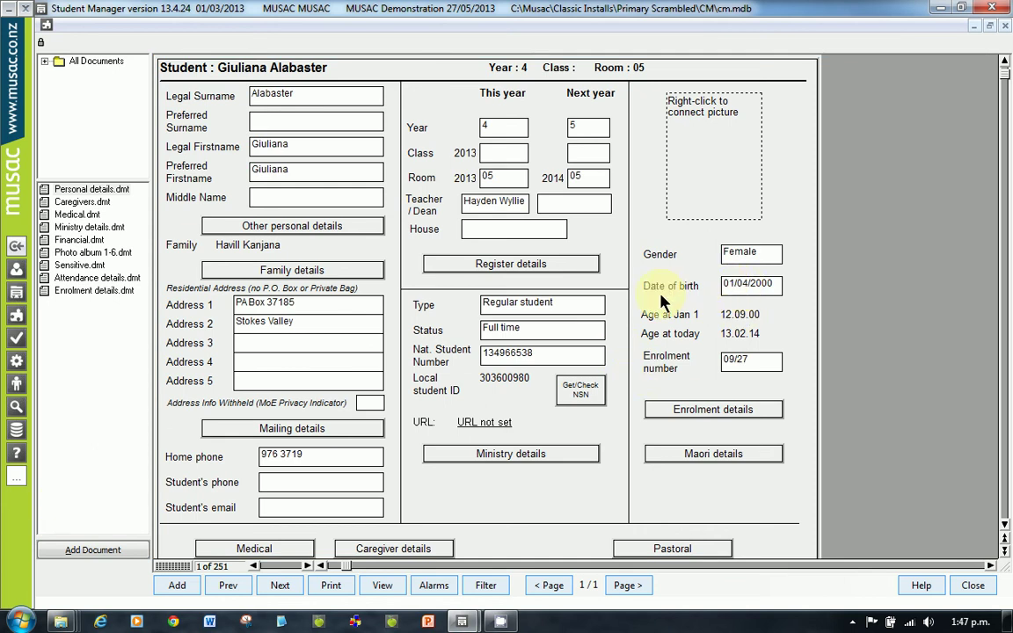
left_click(775, 288)
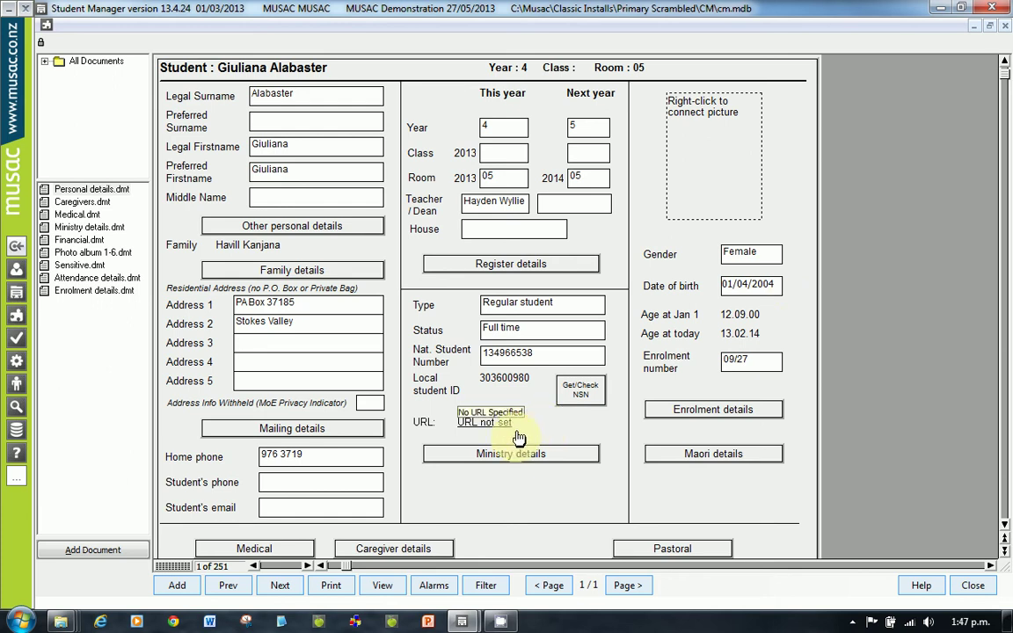
In the second student's Ministry details, set the date started any school to 14/02/2011
left_click(308, 566)
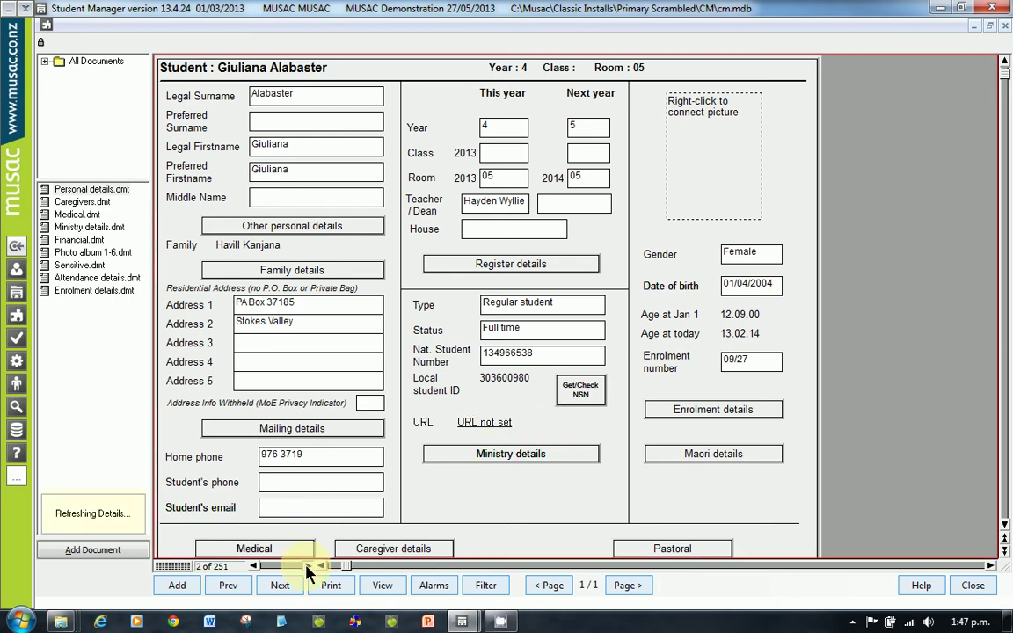
left_click(483, 456)
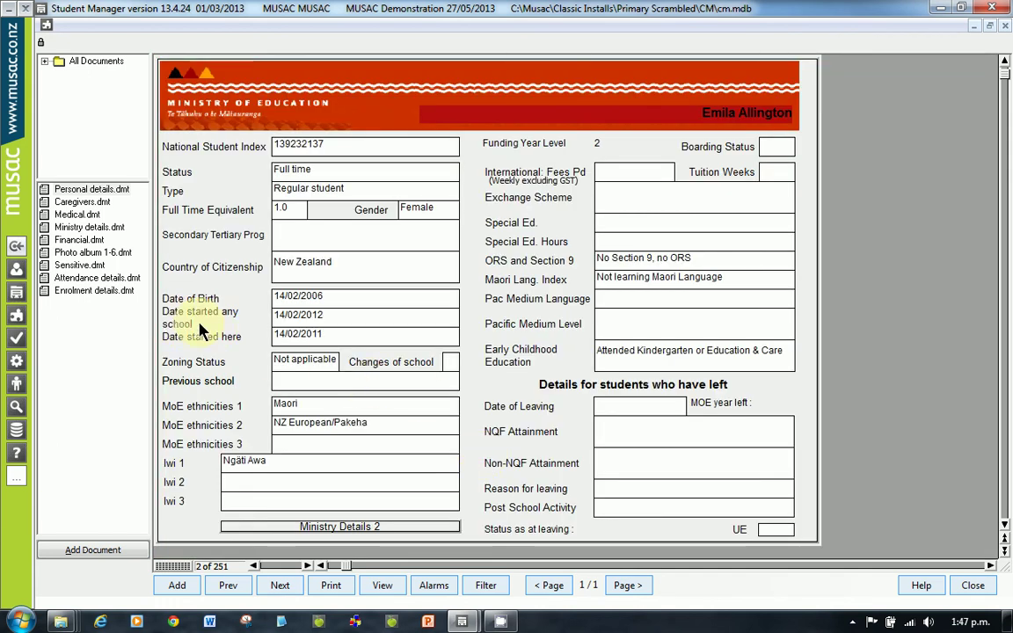
left_click(332, 316)
left_click(334, 319)
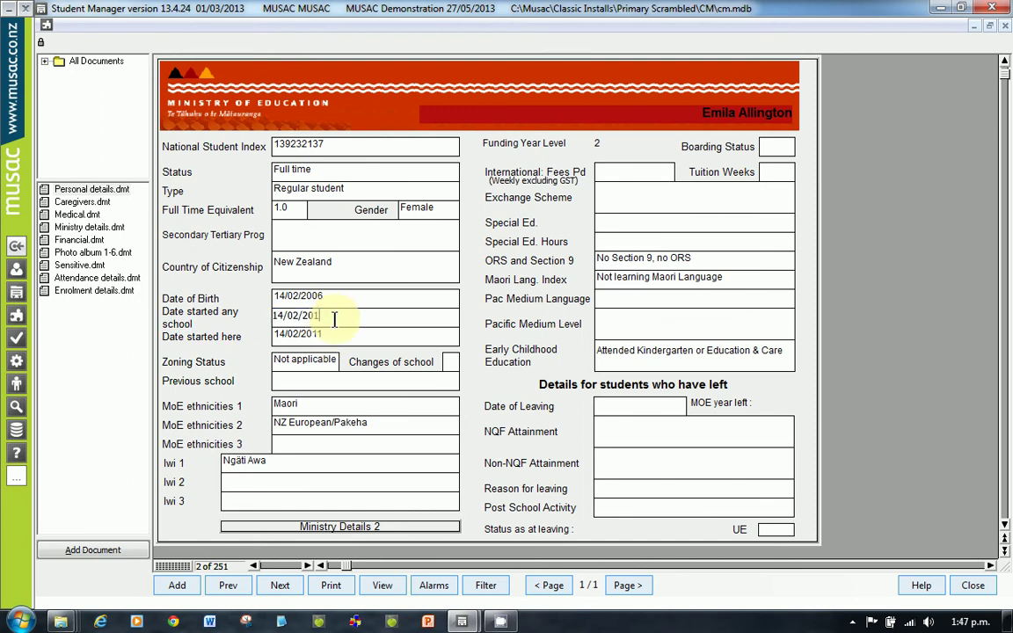
key("BackSpace")
type("1")
Set Iwi 1 to Horouta in the third student's Ministry details and close the student record
left_click(282, 583)
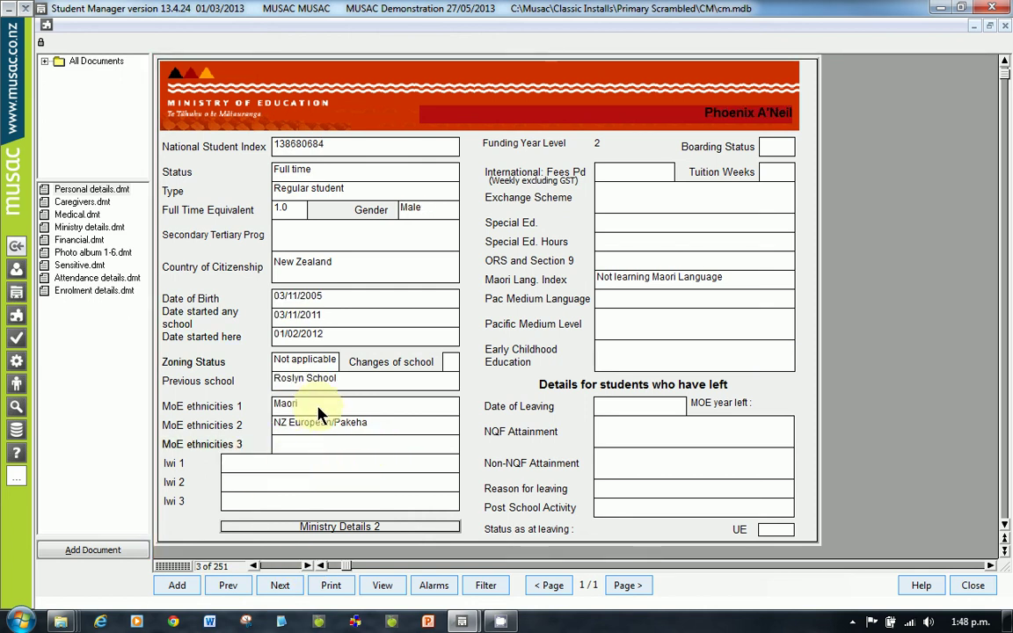
left_click(453, 464)
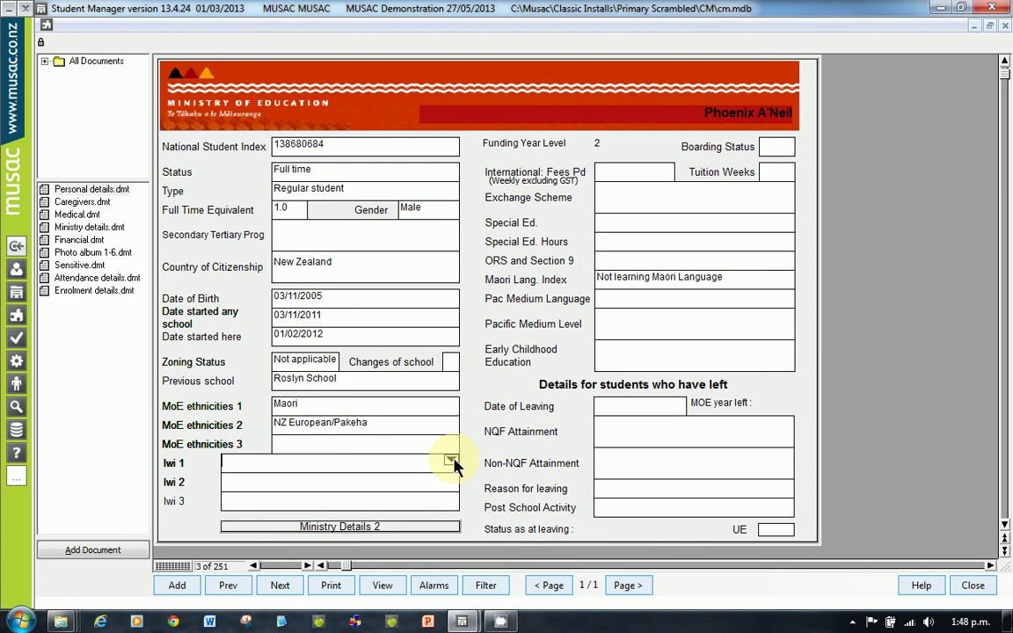
left_click(450, 461)
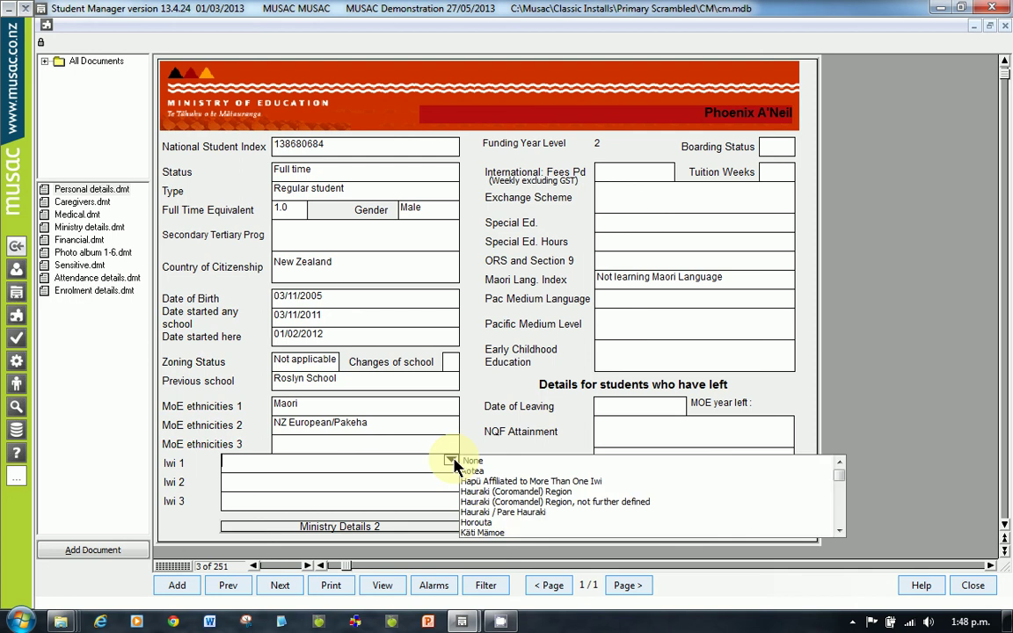
left_click(482, 522)
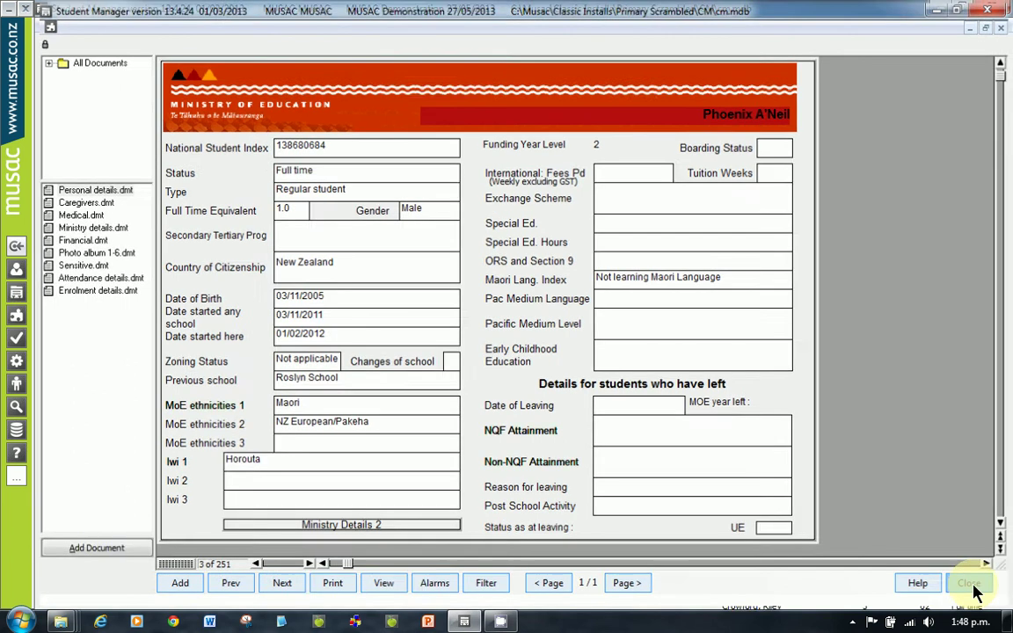
left_click(972, 587)
Prepare the July MOE returns data file, recreating the existing file
left_click(348, 104)
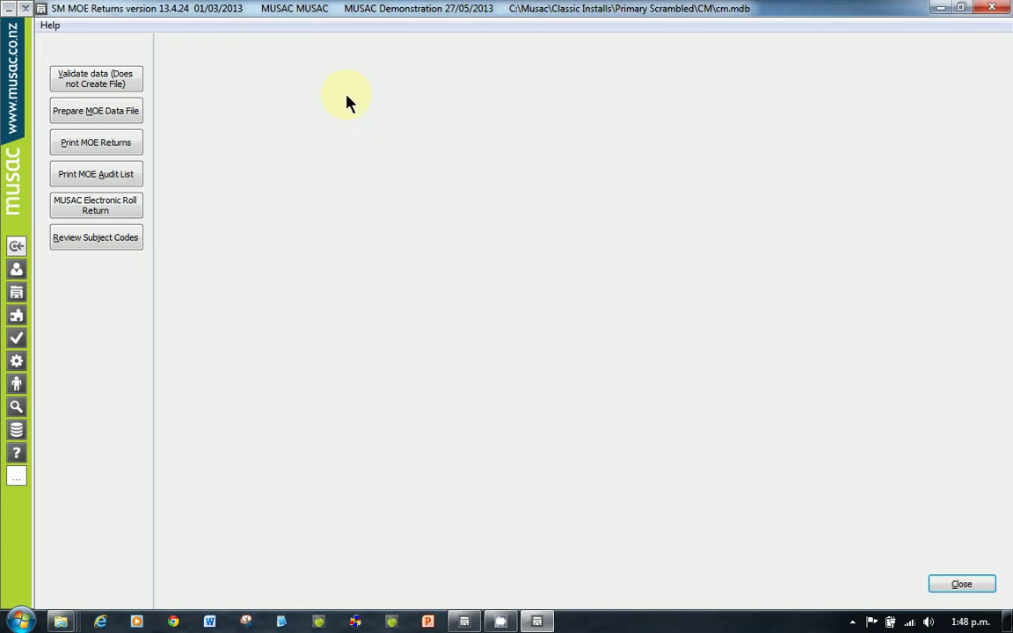
left_click(115, 117)
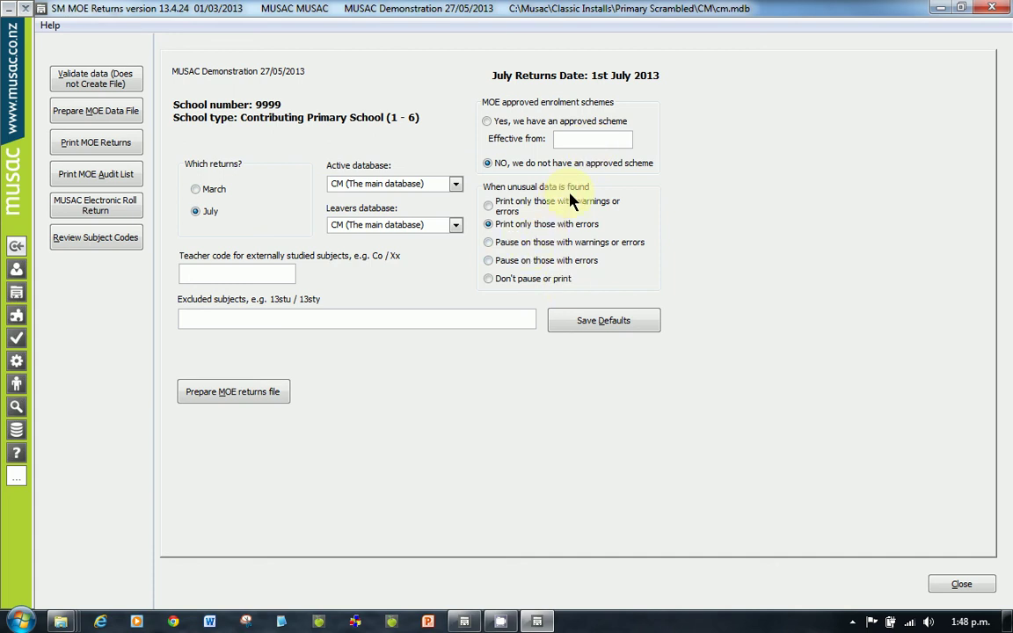
left_click(222, 402)
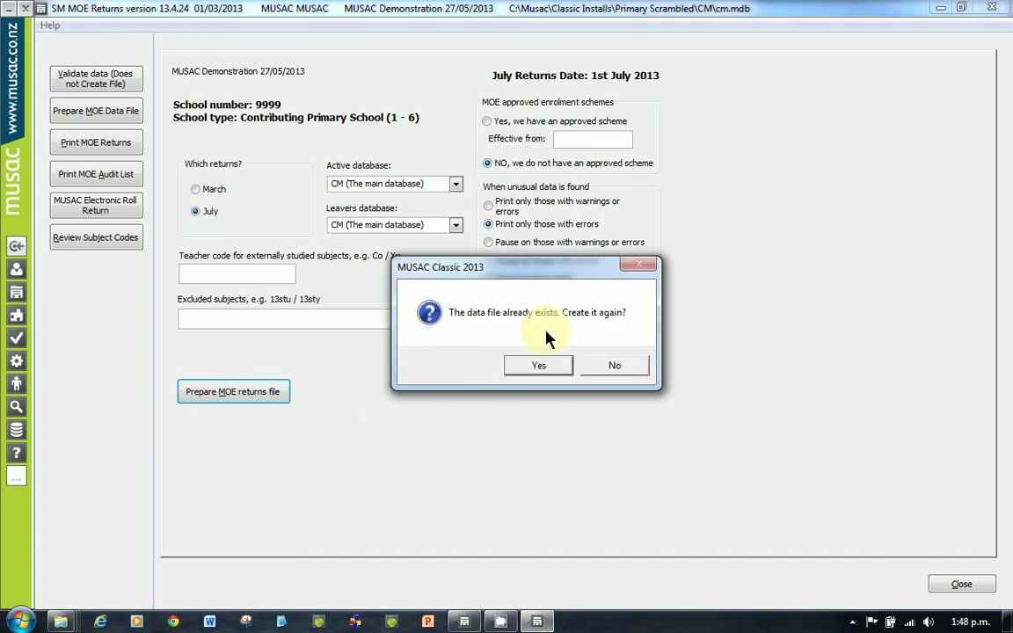
left_click(540, 370)
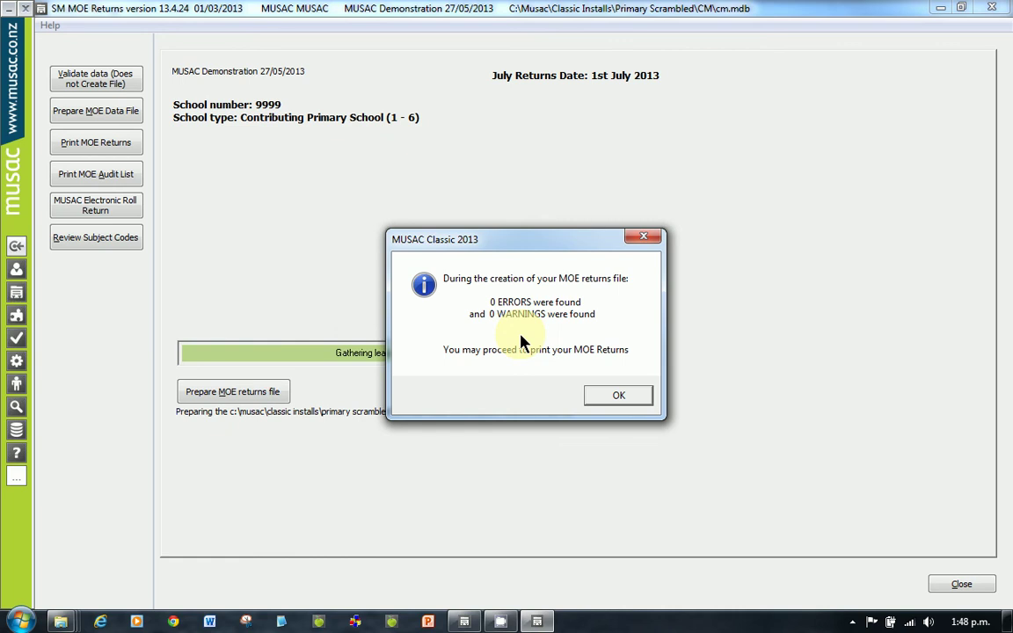
left_click(622, 398)
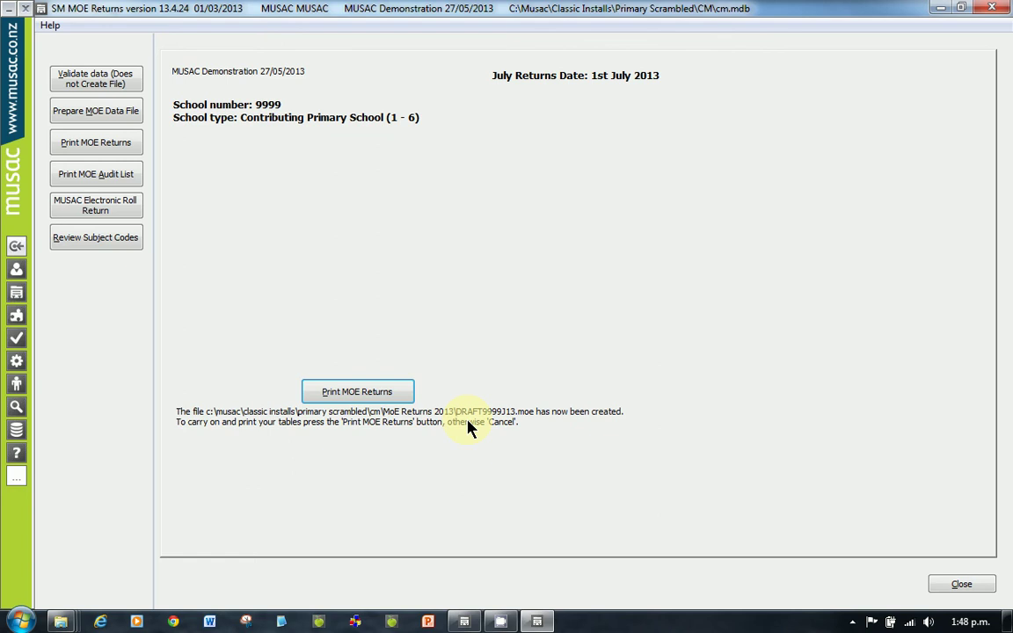
Generate the printable July MOE returns, adding the J8 - Participation in Early Childhood Education table to the selection
left_click(99, 146)
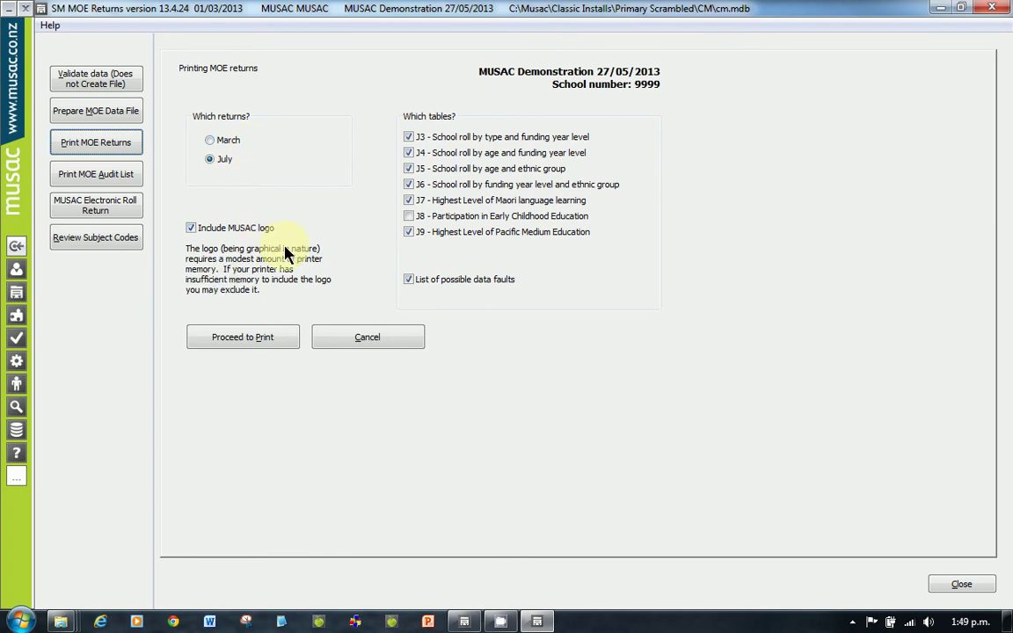
left_click(408, 216)
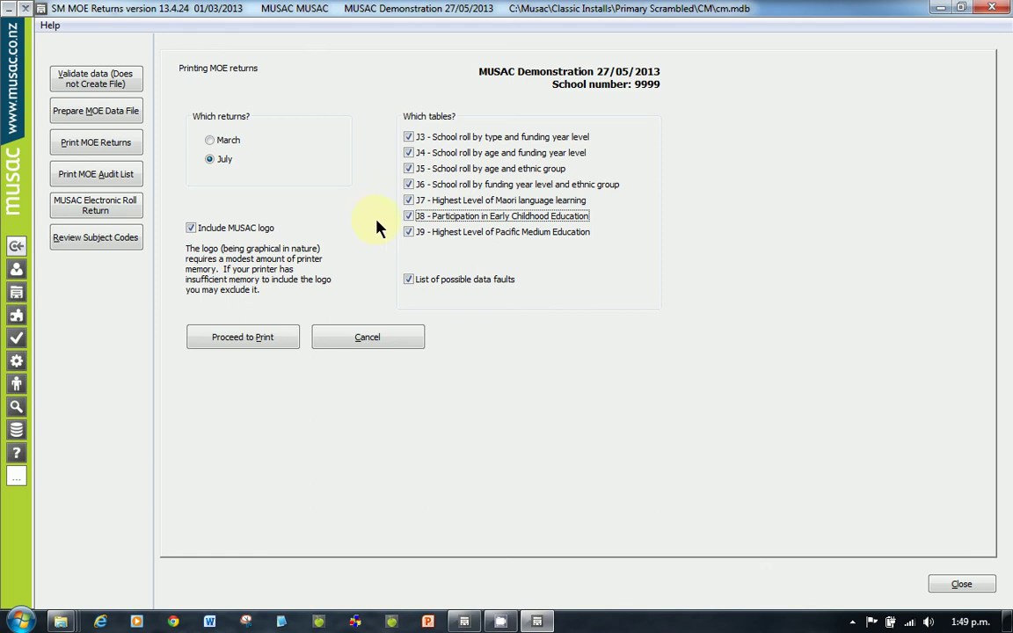
left_click(261, 344)
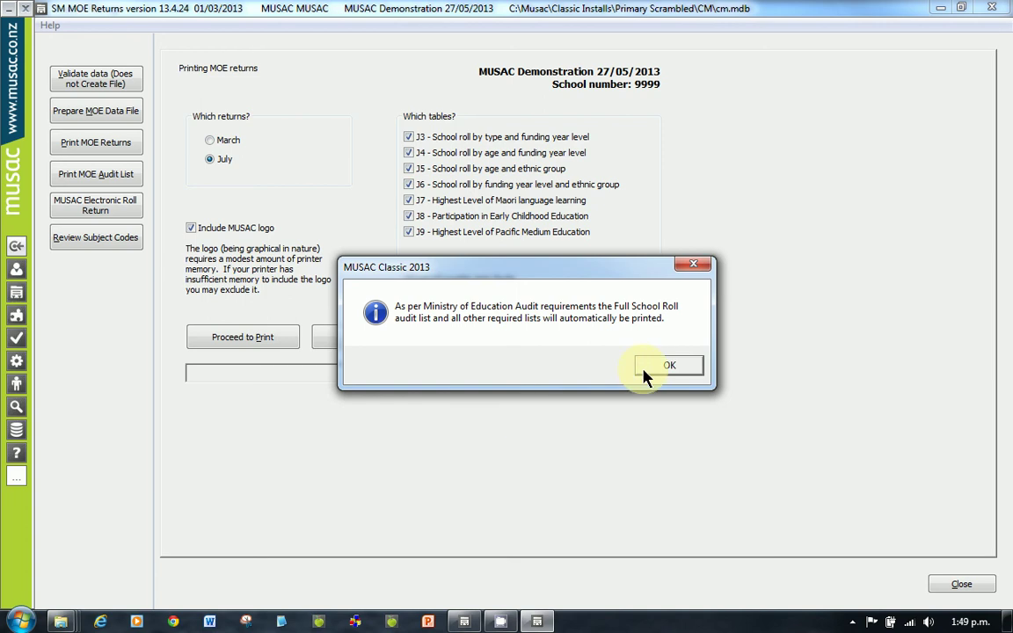
left_click(667, 369)
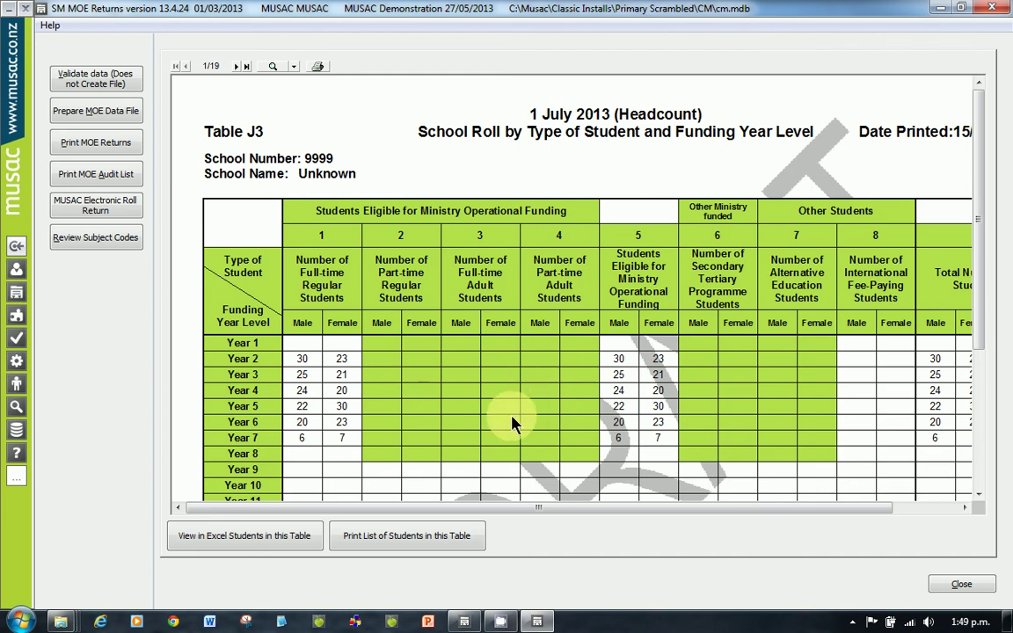
Generate the July audit list as a vertical class list by room and view its second page
left_click(119, 174)
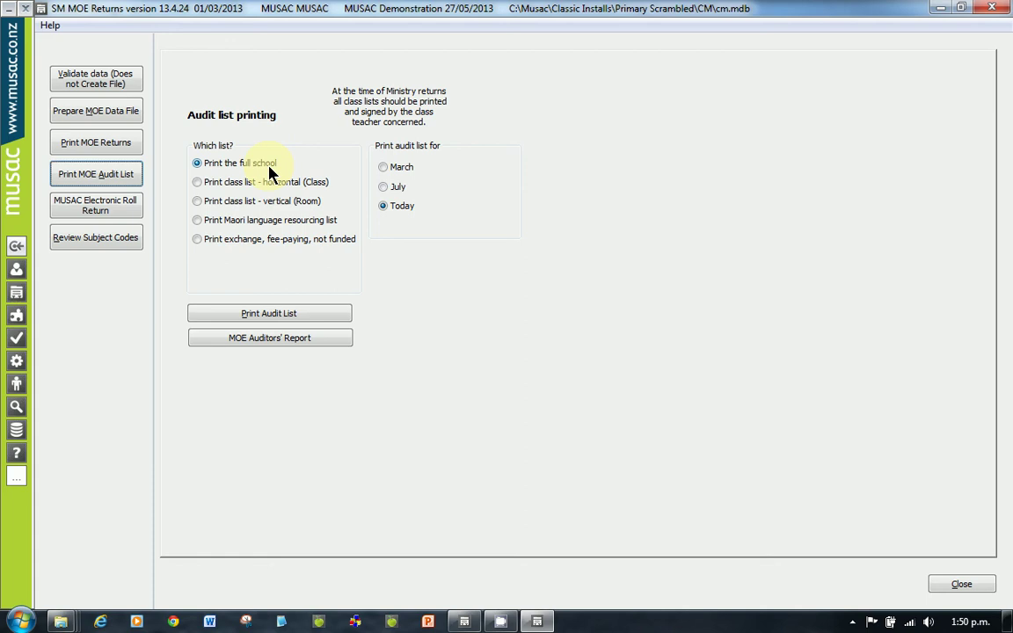
left_click(383, 188)
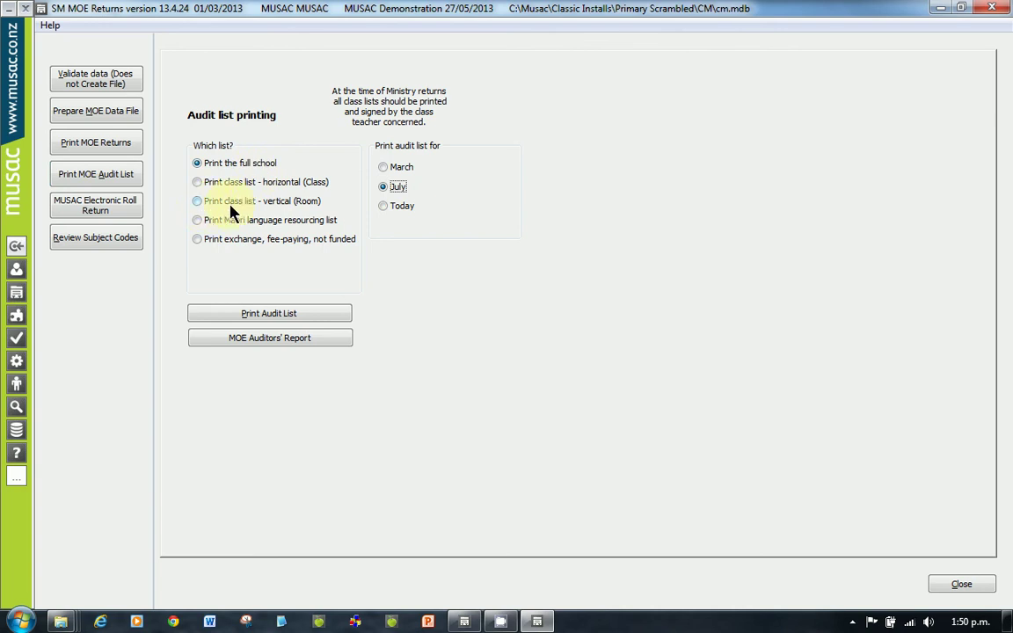
left_click(198, 202)
left_click(277, 315)
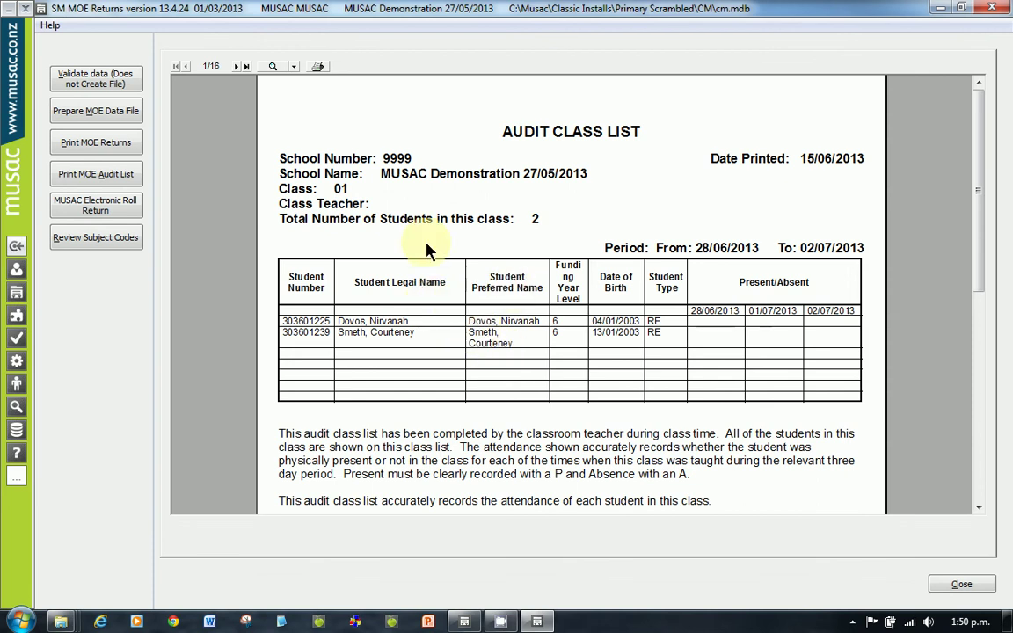
left_click(236, 66)
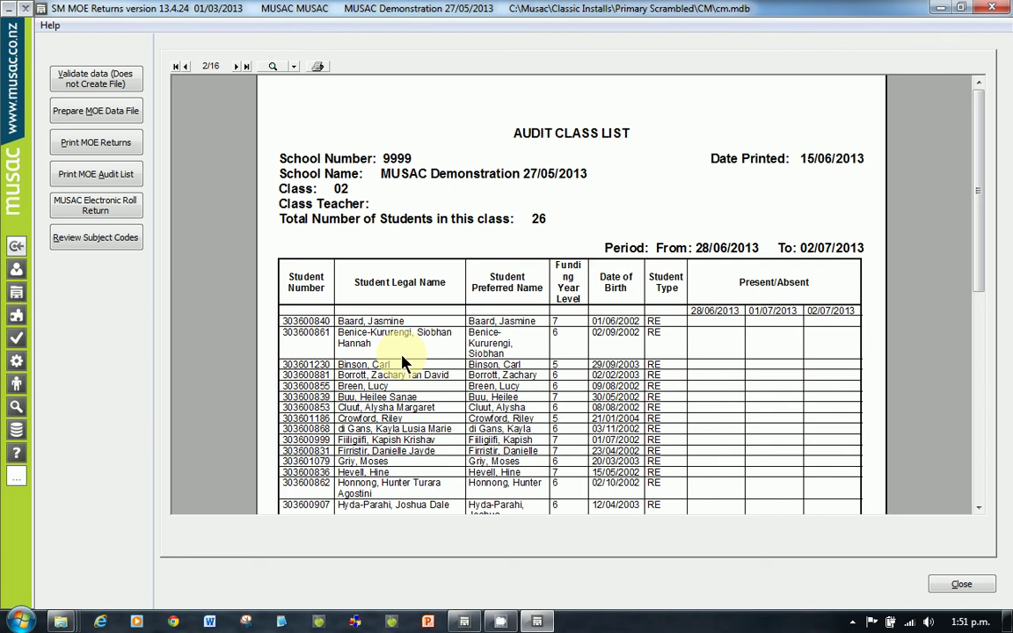
Open the MUSAC Electronic Roll Return submission page
left_click(110, 212)
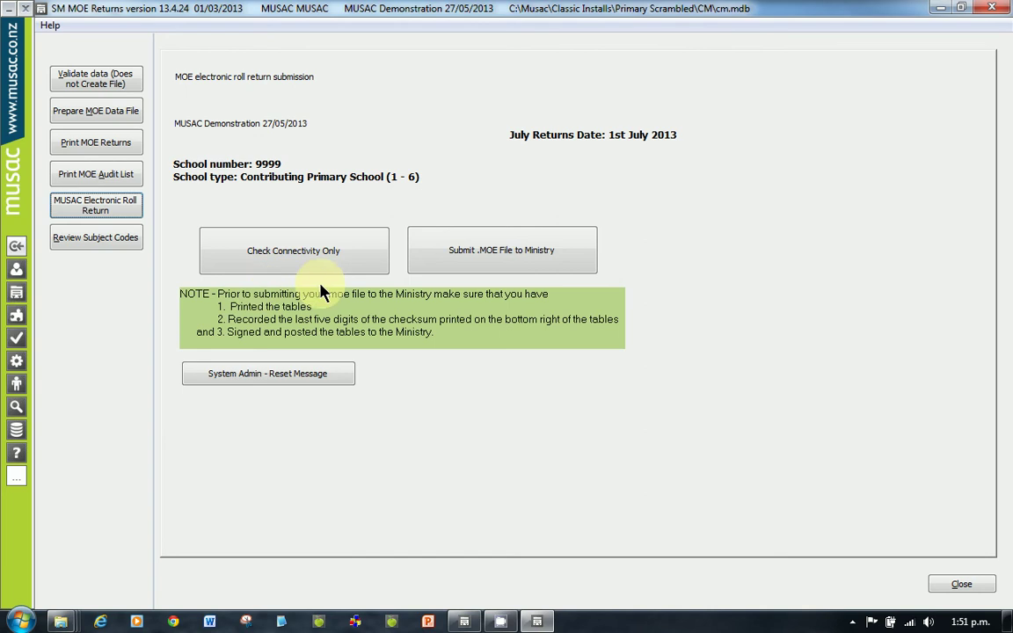